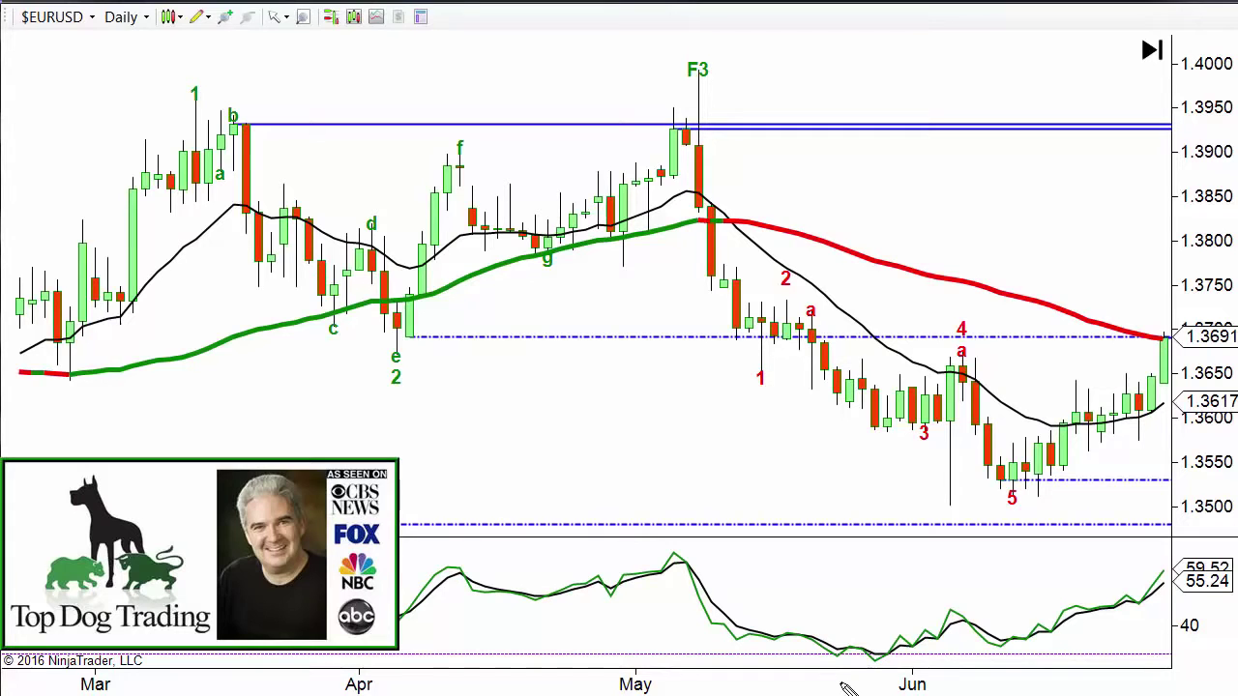
# Drag a blue rectangle around the late-May oscillator cycle low in the indicator panel.
pyautogui.moveTo(820, 638)
pyautogui.mouseDown()
pyautogui.moveTo(890, 668)
pyautogui.moveTo(921, 666)
pyautogui.mouseUp()
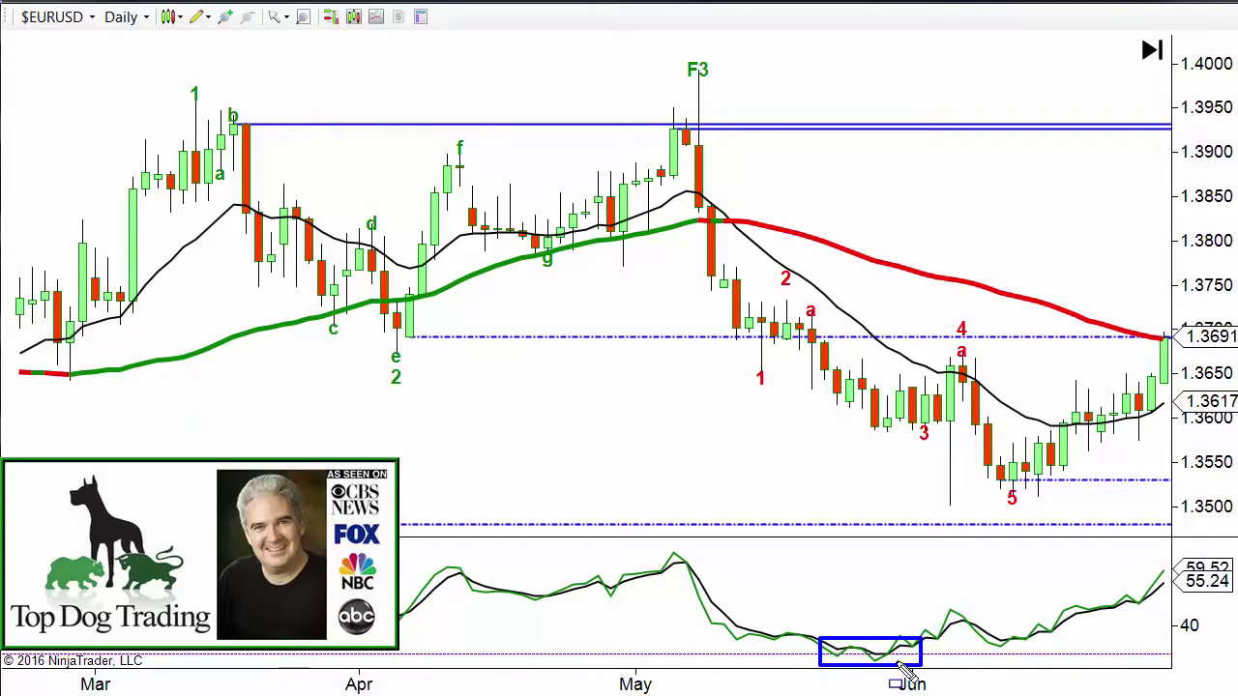
# Draw arrows from the May oscillator peak to the boxed low, up to the price low, then down-right.
pyautogui.moveTo(772, 545); pyautogui.dragTo(892, 636)
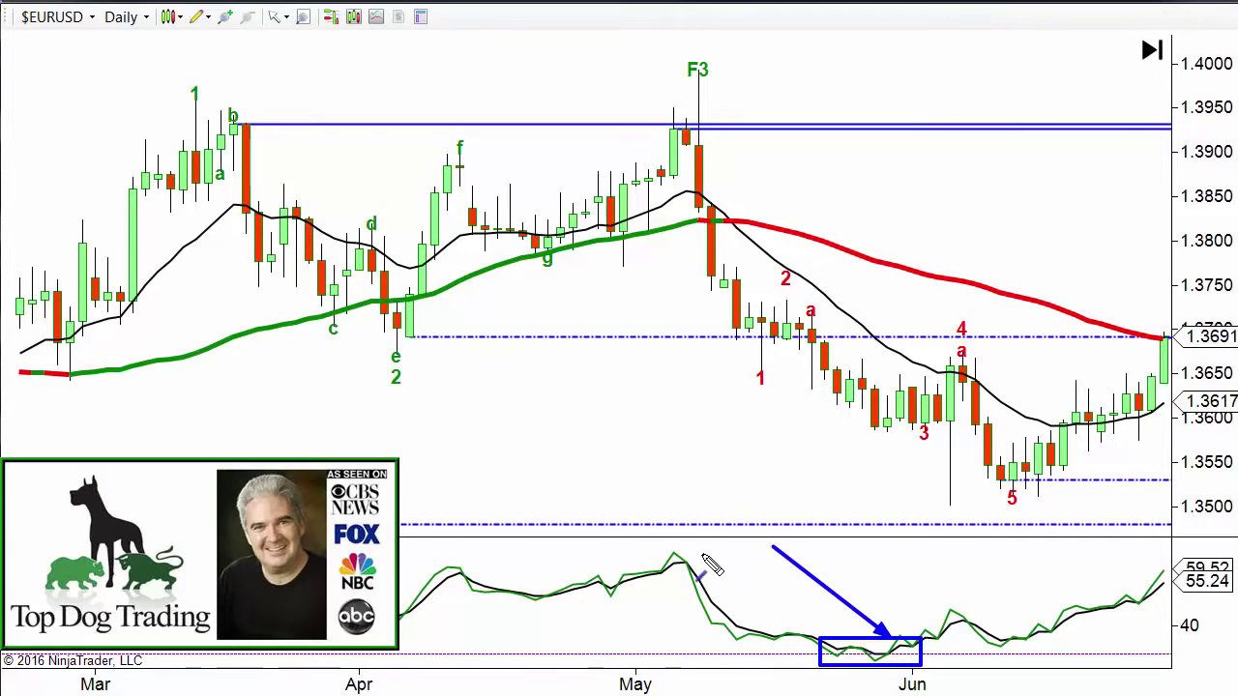
pyautogui.moveTo(704, 559)
pyautogui.mouseDown()
pyautogui.moveTo(787, 654)
pyautogui.moveTo(852, 667)
pyautogui.mouseUp()
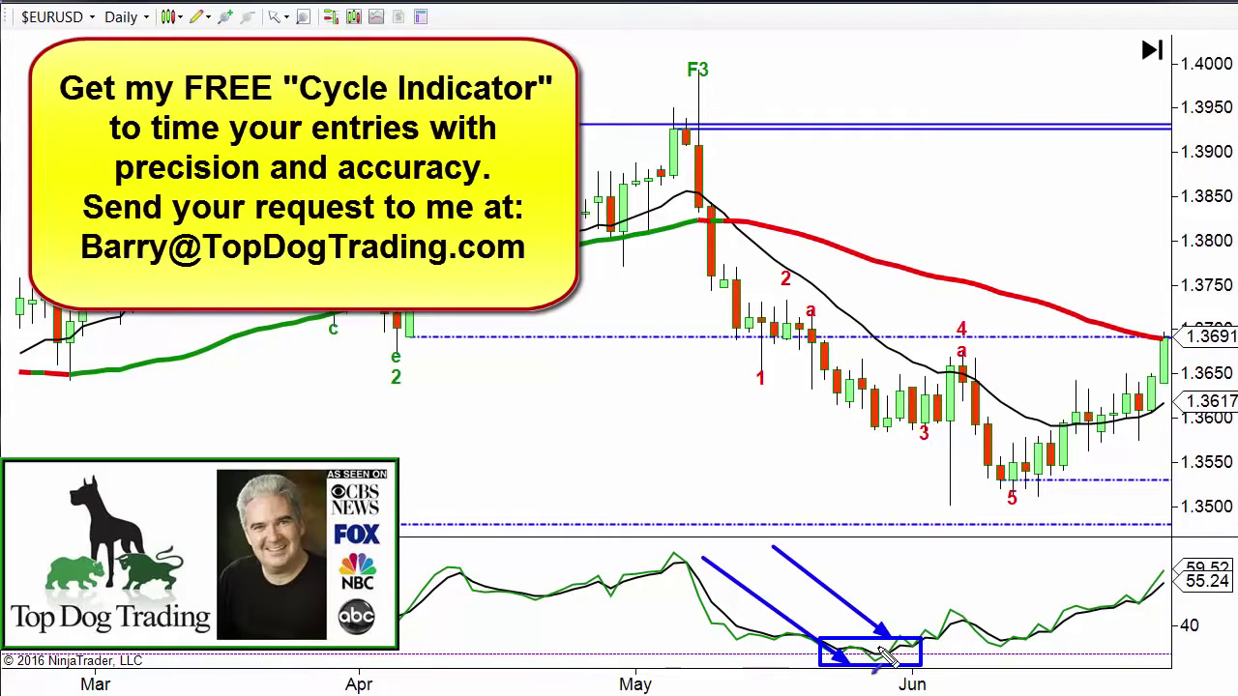
pyautogui.click(880, 590)
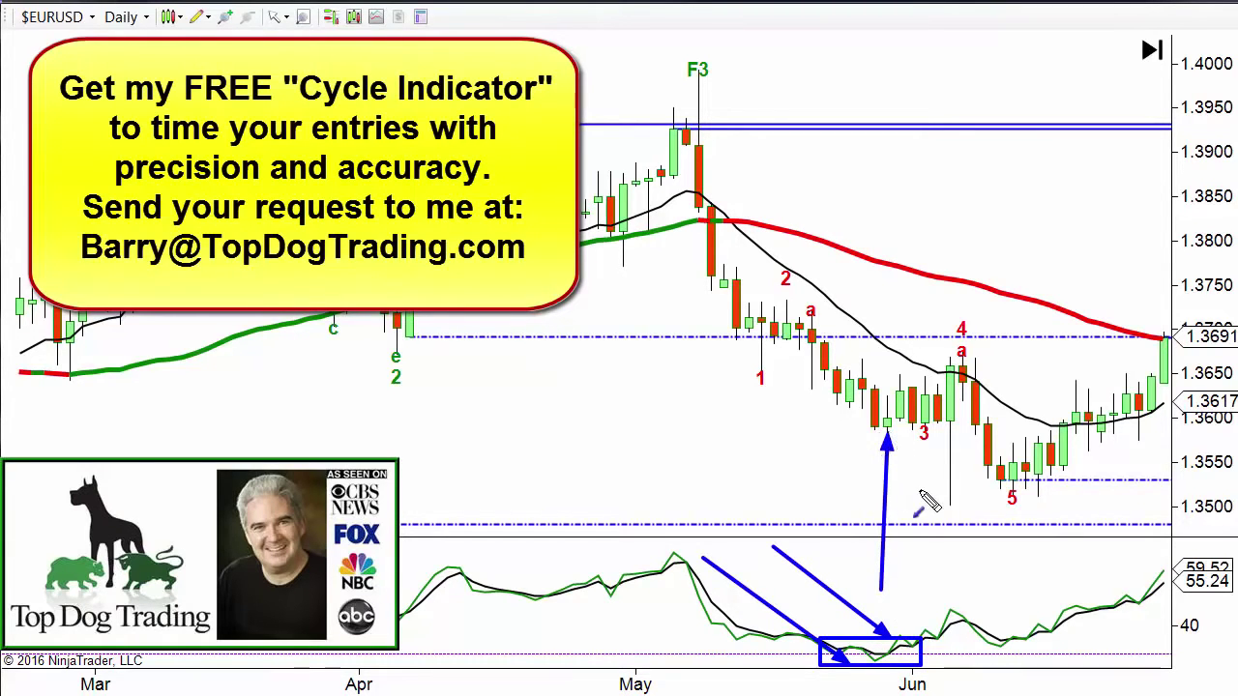
pyautogui.moveTo(888, 427); pyautogui.dragTo(1006, 499)
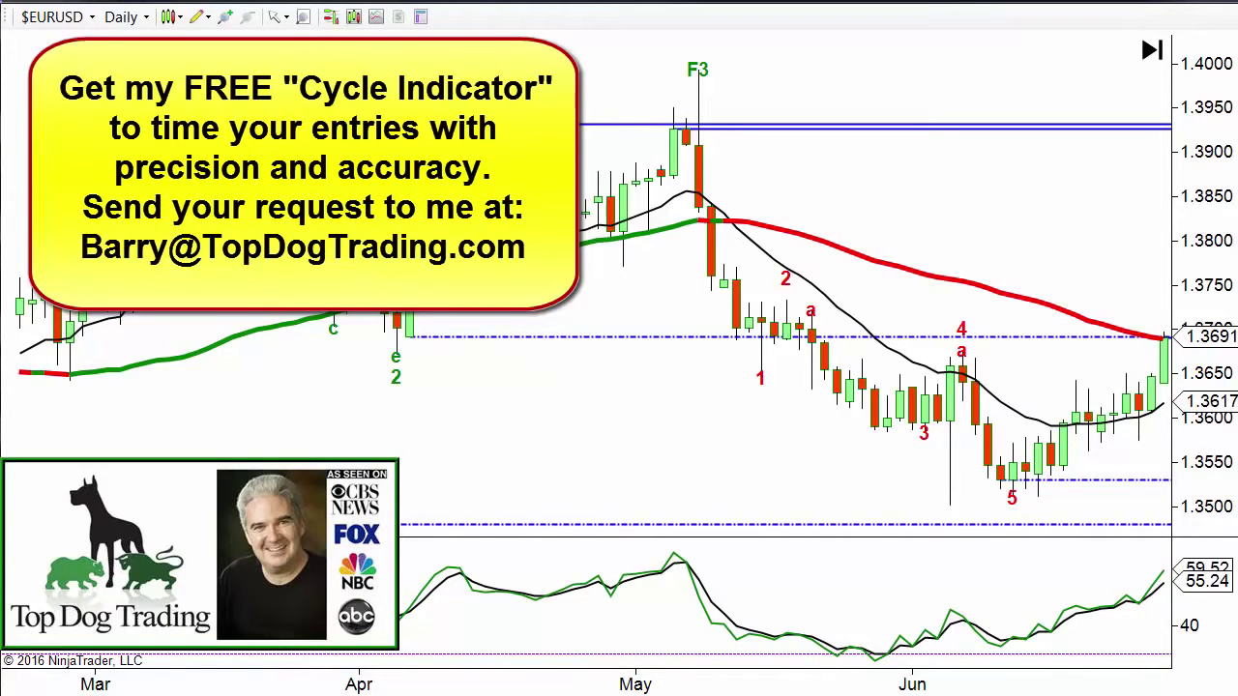
pyautogui.moveTo(876, 667); pyautogui.dragTo(1004, 647)
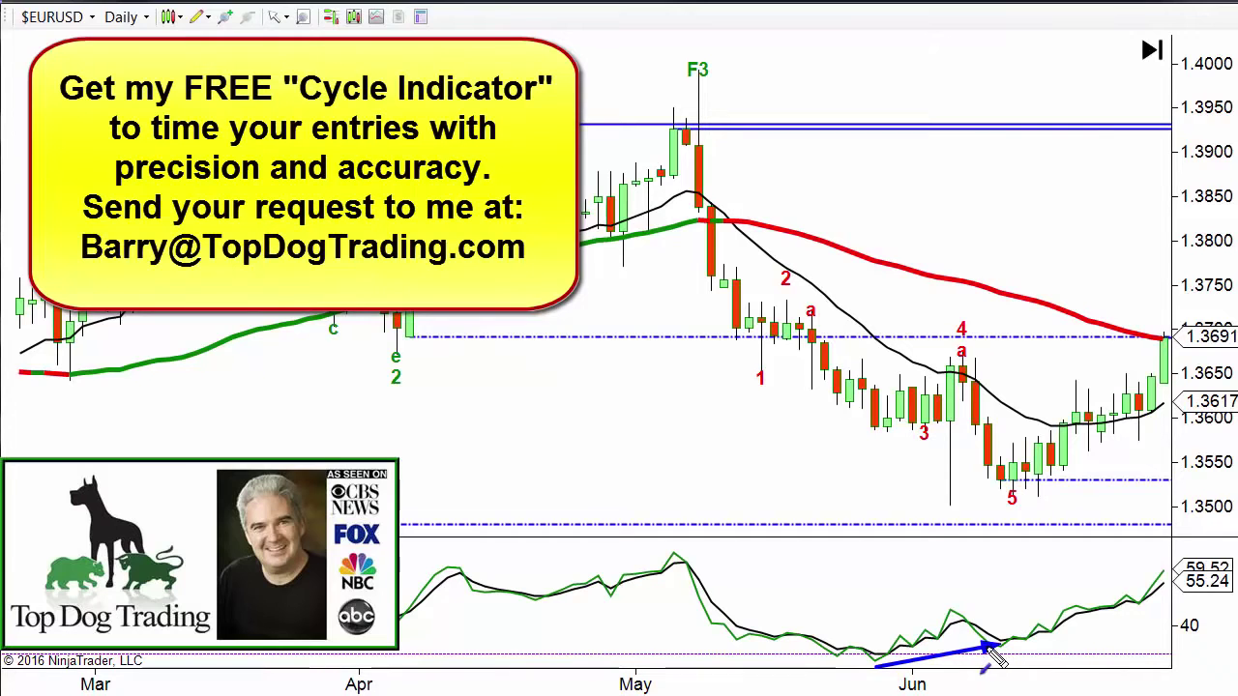
pyautogui.click(882, 431)
pyautogui.click(1015, 498)
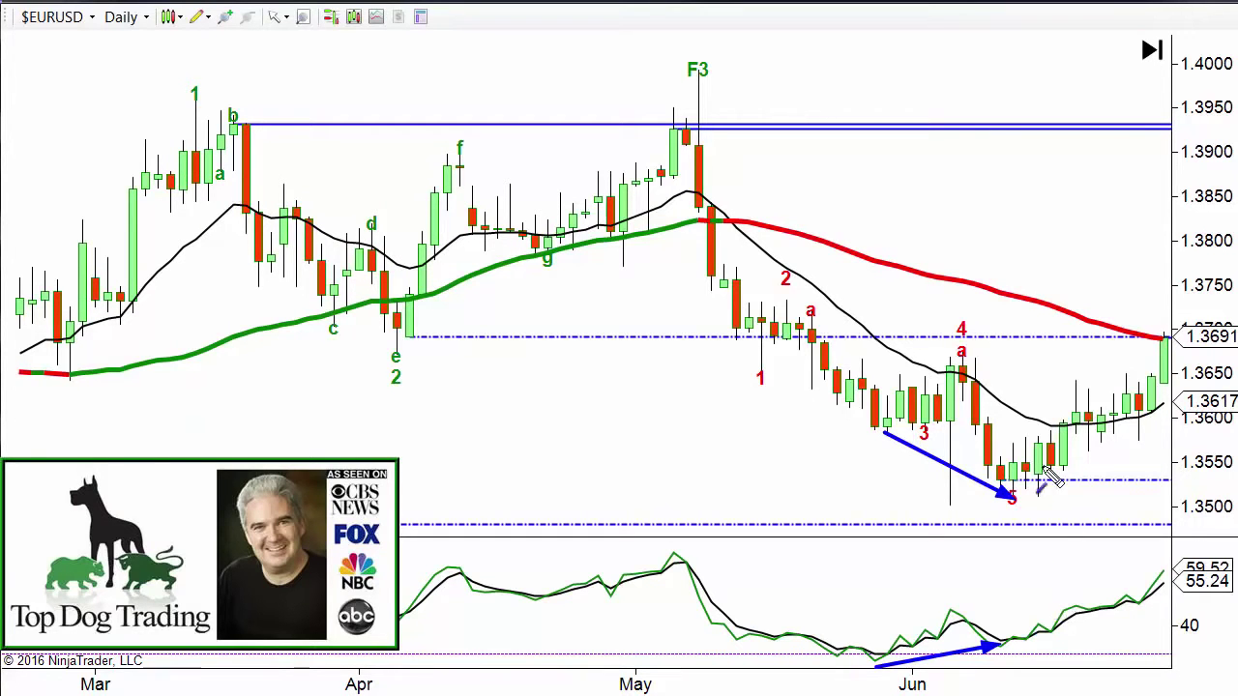
pyautogui.moveTo(1012, 494)
pyautogui.mouseDown()
pyautogui.moveTo(1119, 417)
pyautogui.moveTo(1165, 350)
pyautogui.mouseUp()
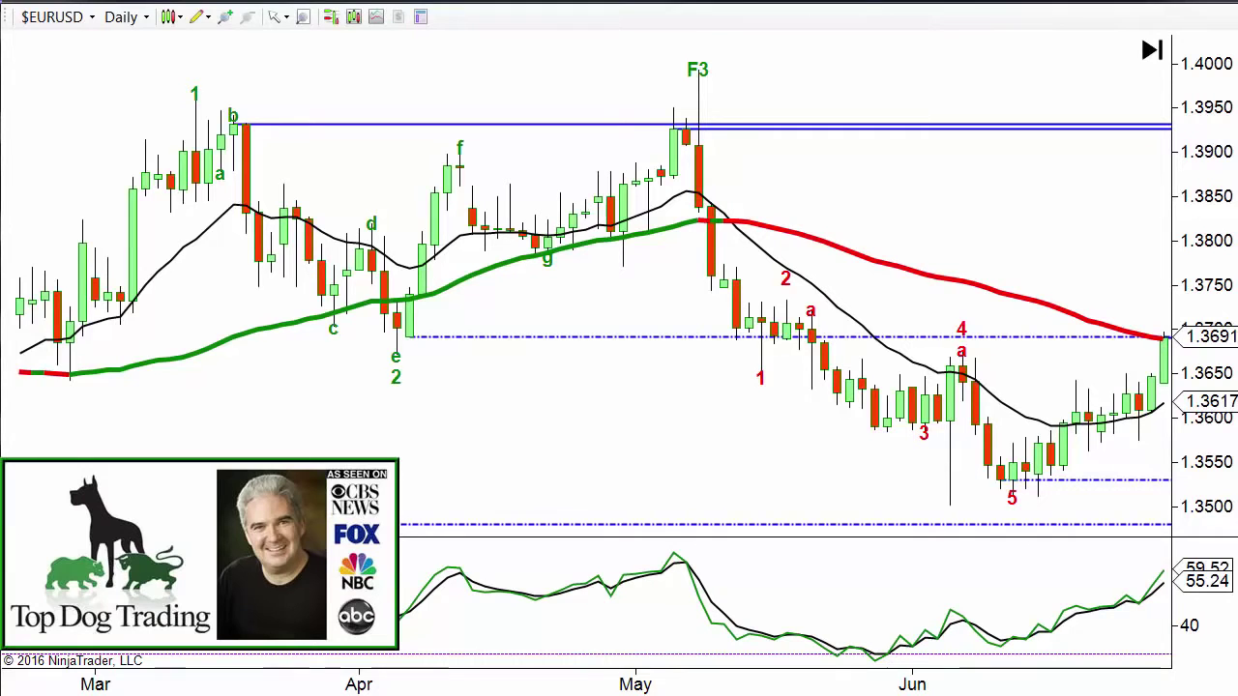
# Advance the chart forward to reveal the July–August bars with swing labels 6 to 8.
pyautogui.press('Right')
pyautogui.press('Right')
pyautogui.press('Right')
pyautogui.press('Right')
pyautogui.press('Right')
pyautogui.press('Right')
pyautogui.press('Right')
pyautogui.press('Right')
pyautogui.press('Right')
pyautogui.press('Right')
pyautogui.press('Right')
pyautogui.press('Right')
pyautogui.press('Right')
pyautogui.press('Right')
pyautogui.press('Right')
pyautogui.press('Right')
pyautogui.press('Right')
pyautogui.press('Right')
pyautogui.press('Right')
pyautogui.press('Right')
pyautogui.press('Right')
pyautogui.press('Right')
pyautogui.press('Right')
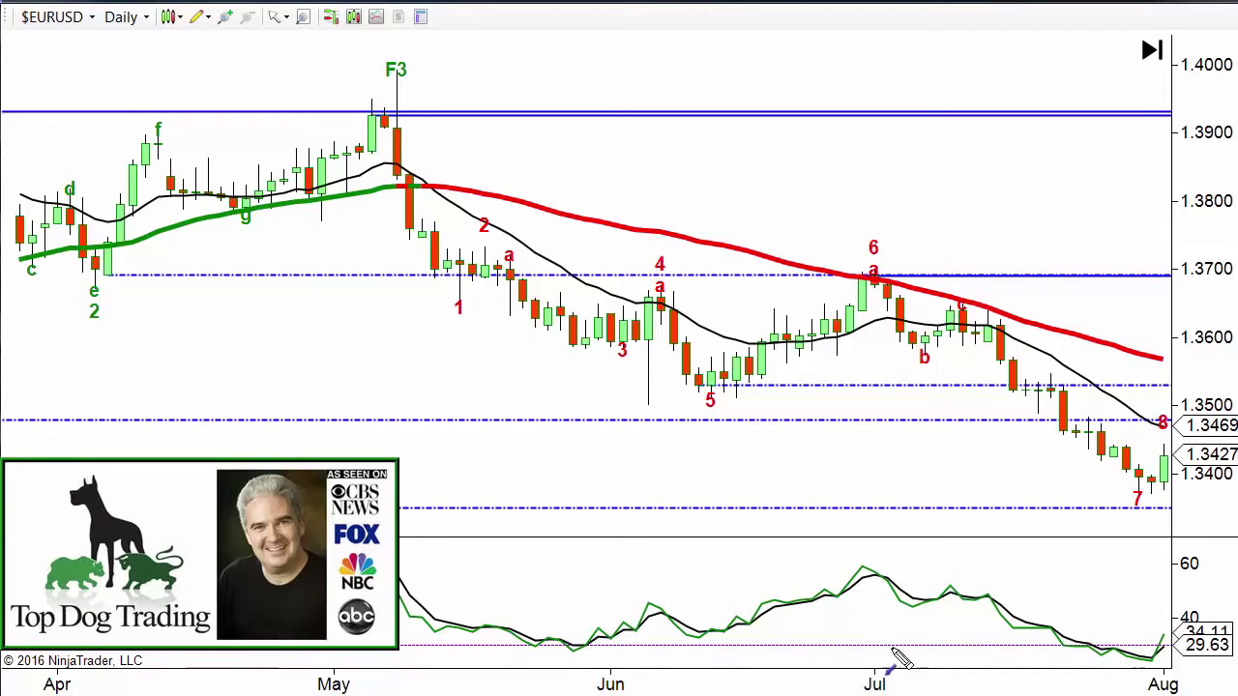
pyautogui.click(449, 133)
pyautogui.click(924, 279)
pyautogui.click(1166, 336)
pyautogui.click(396, 73)
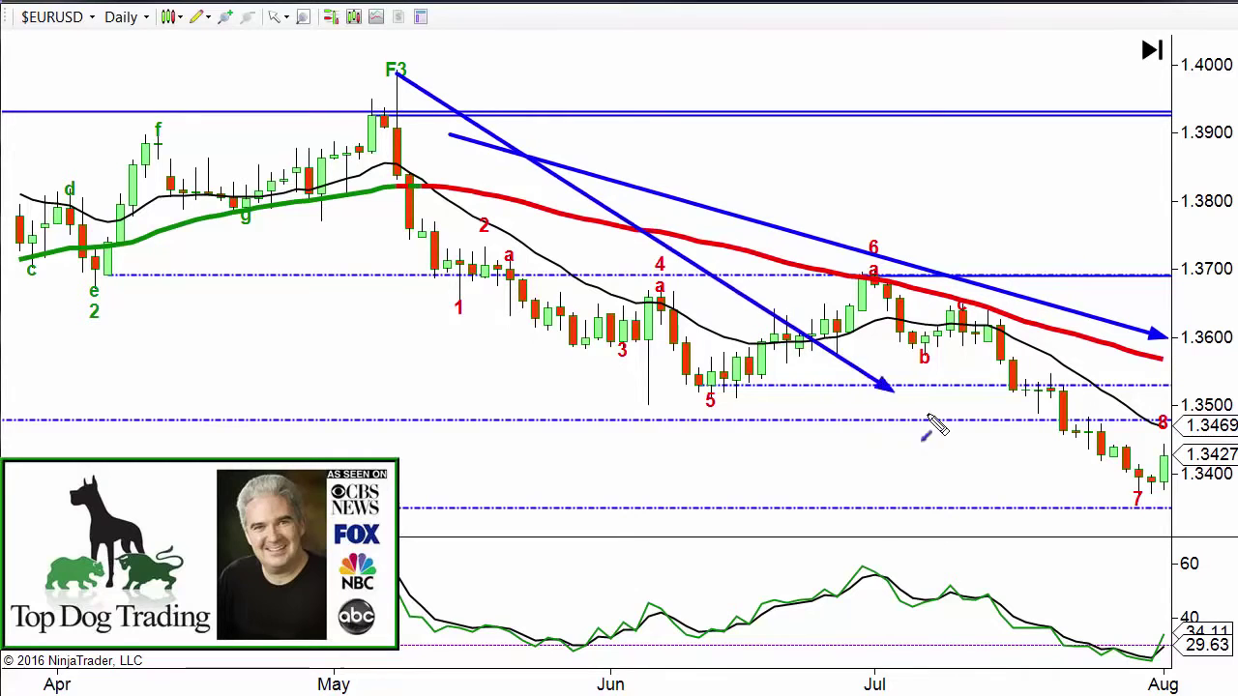
pyautogui.click(1155, 498)
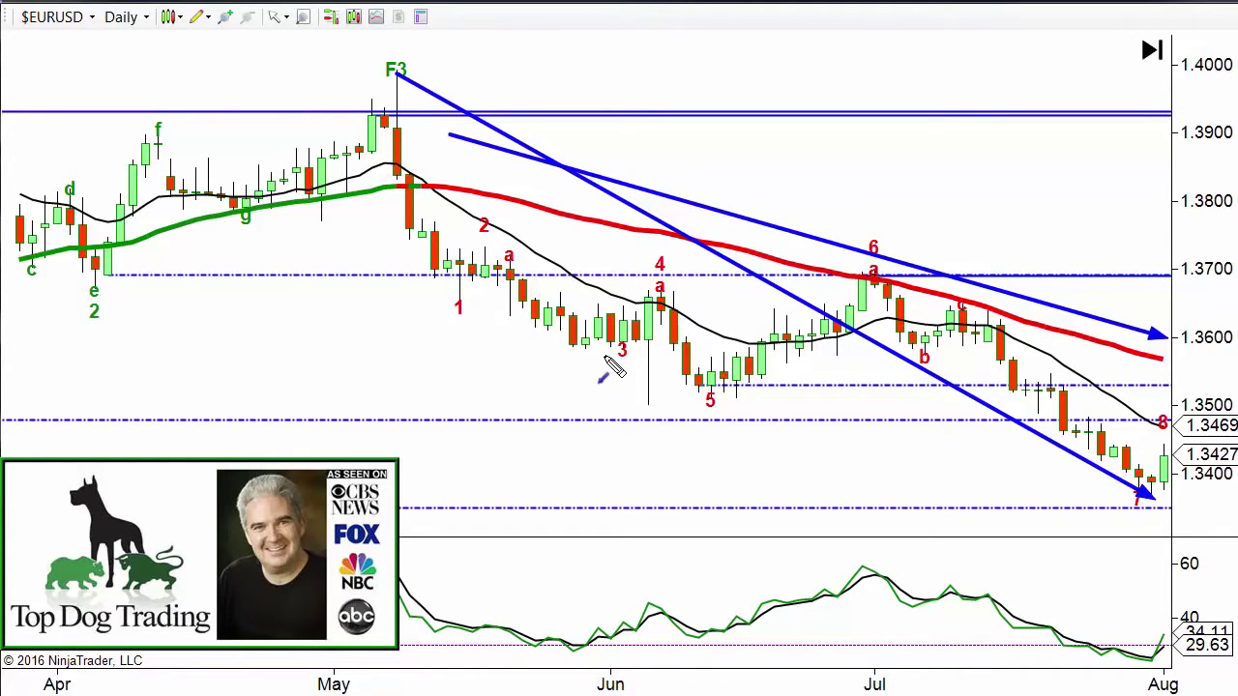
pyautogui.moveTo(596, 354); pyautogui.dragTo(665, 289)
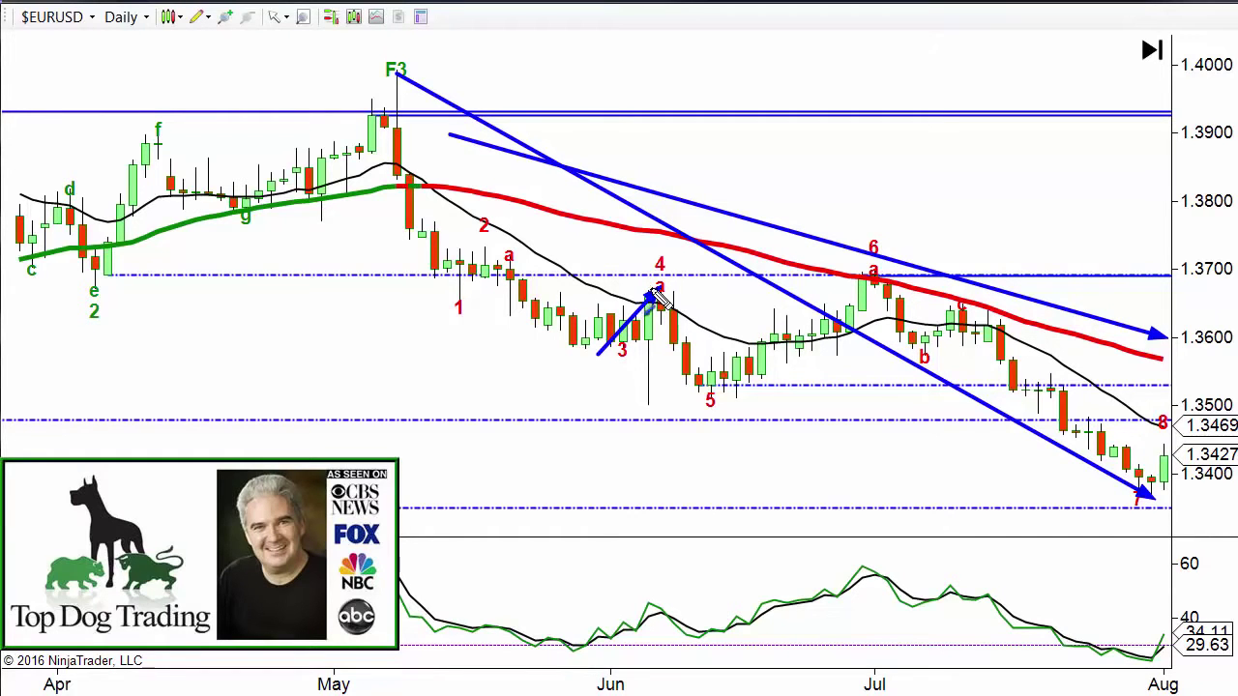
pyautogui.moveTo(699, 401); pyautogui.dragTo(851, 295)
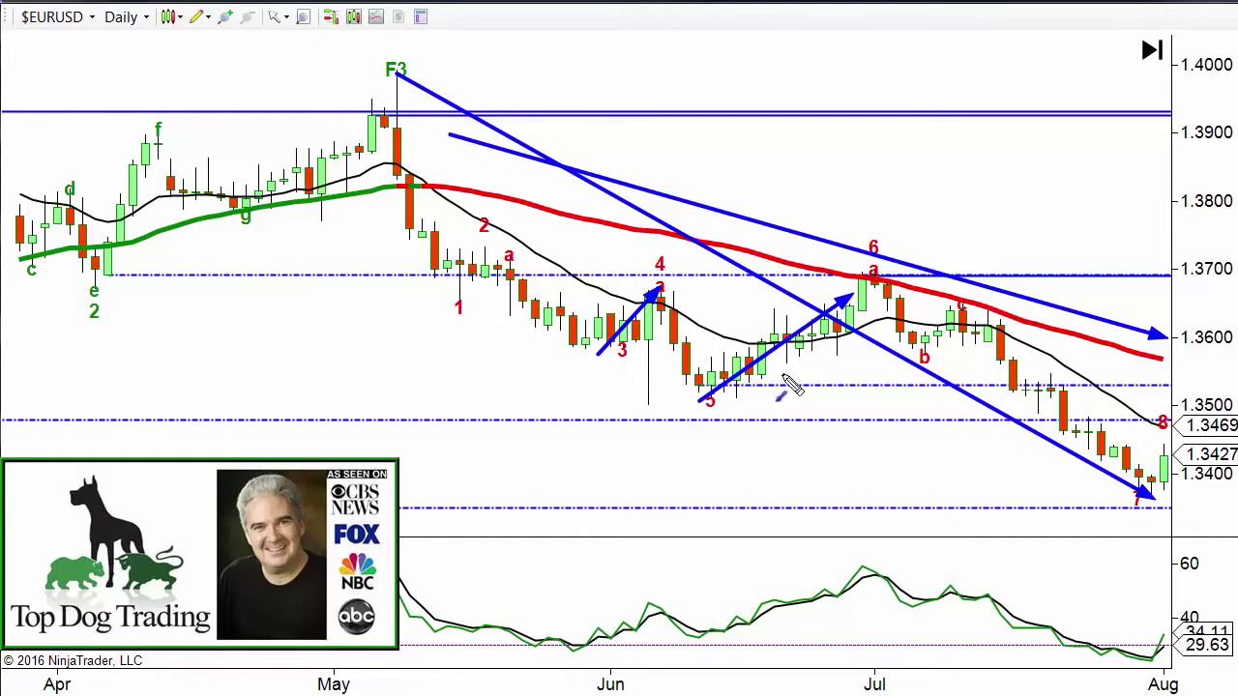
pyautogui.moveTo(570, 666); pyautogui.dragTo(682, 643)
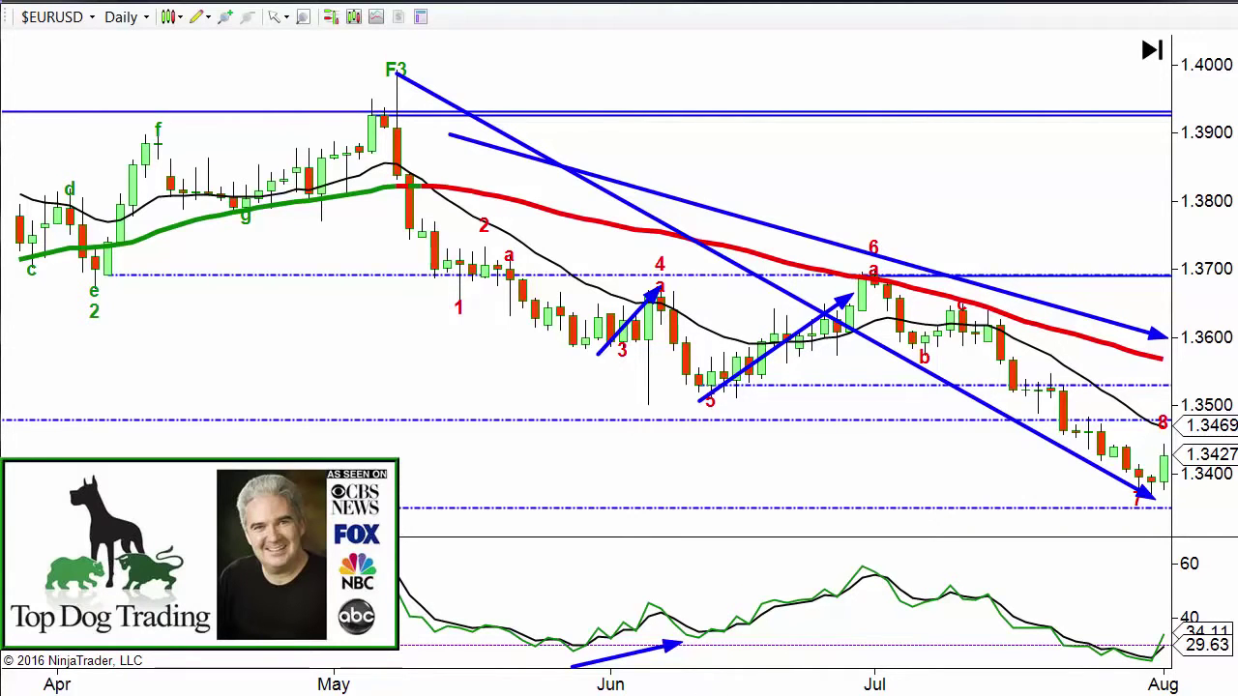
pyautogui.press('Escape')
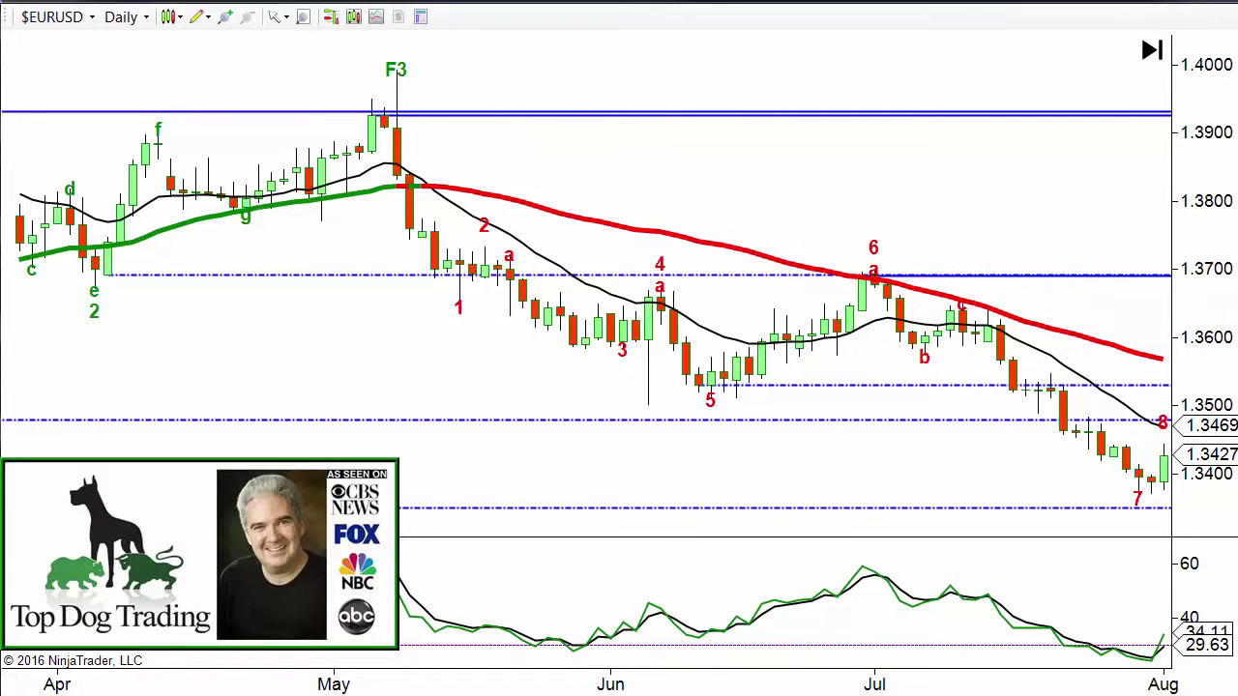
# Scroll the chart forward to June–September, showing swing labels 9 through 12.
pyautogui.scroll(-10, 619, 290)
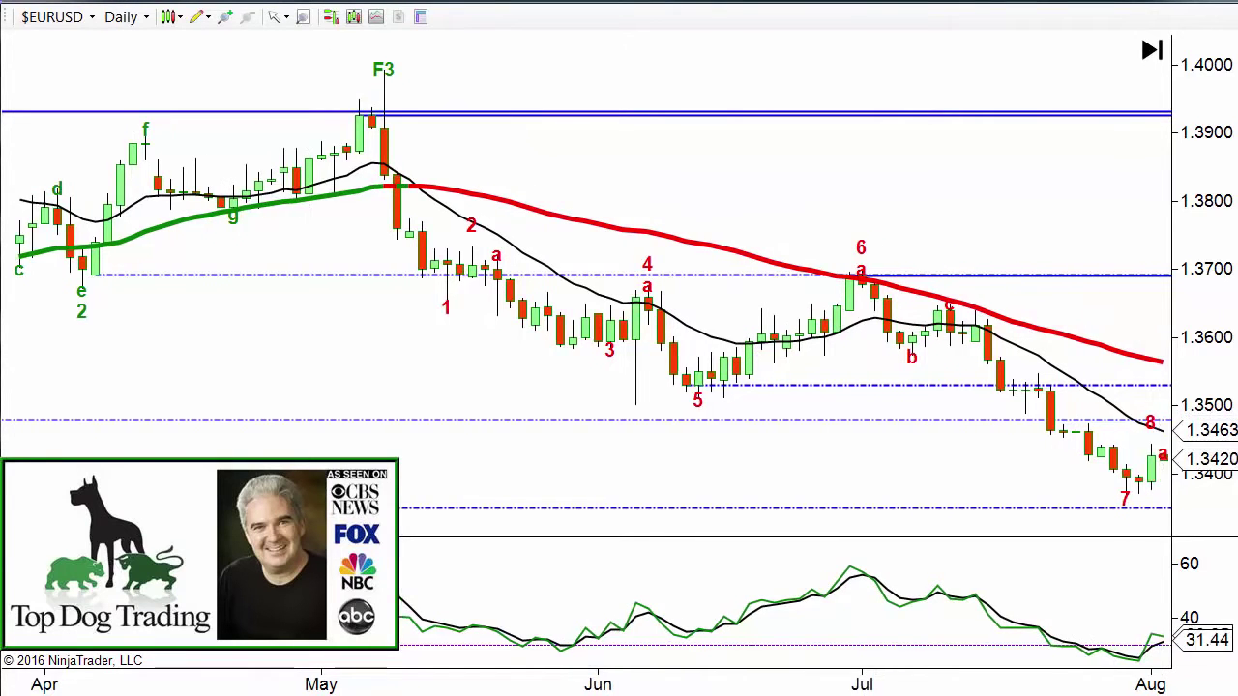
pyautogui.scroll(-5, 619, 290)
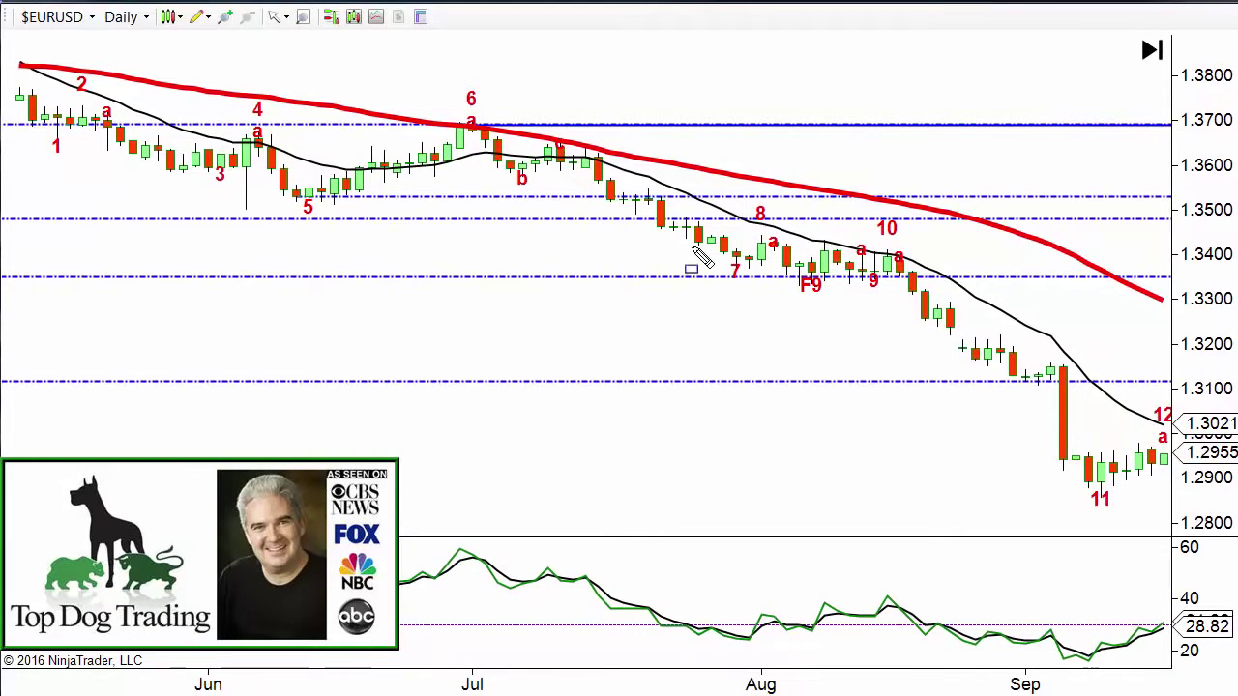
pyautogui.moveTo(166, 162)
pyautogui.mouseDown()
pyautogui.moveTo(212, 409)
pyautogui.moveTo(205, 660)
pyautogui.mouseUp()
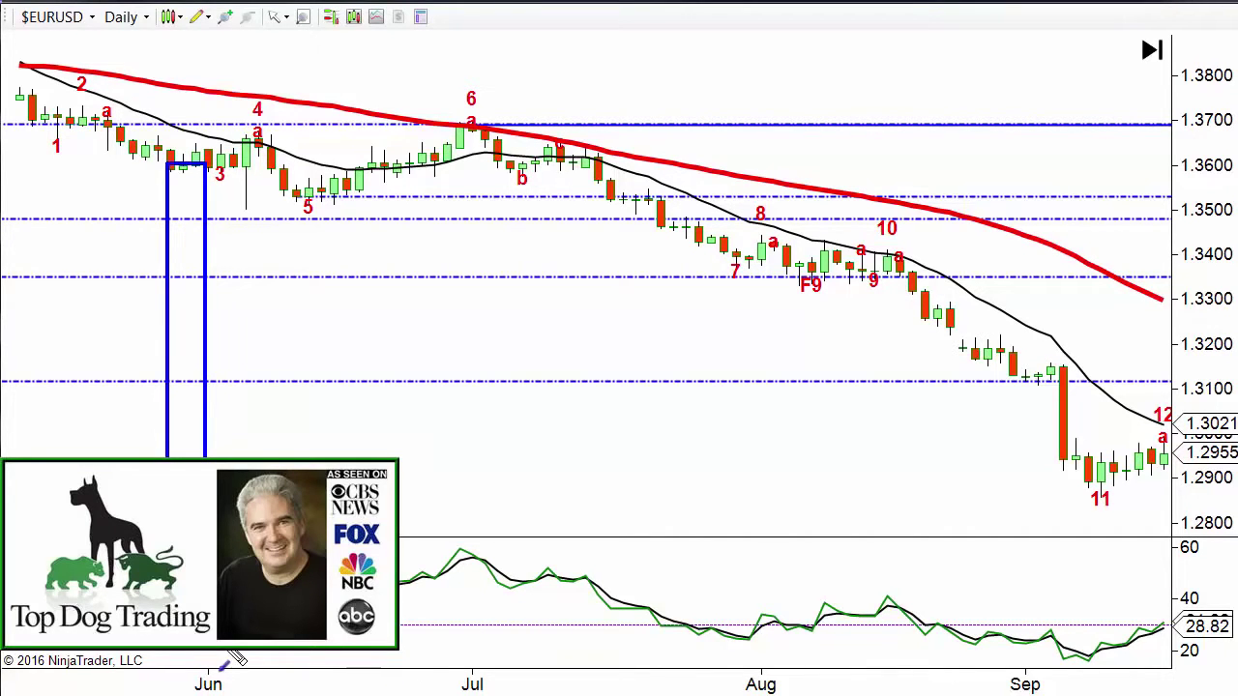
pyautogui.moveTo(206, 165); pyautogui.dragTo(307, 205)
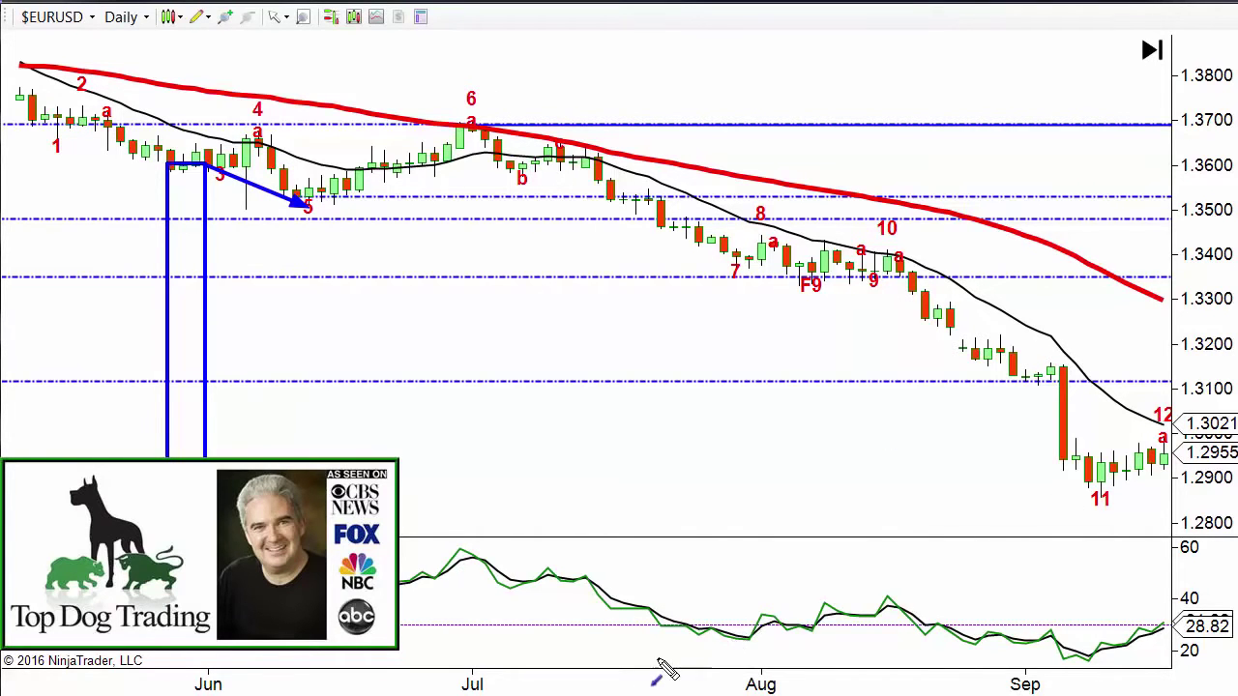
pyautogui.moveTo(608, 661); pyautogui.dragTo(705, 638)
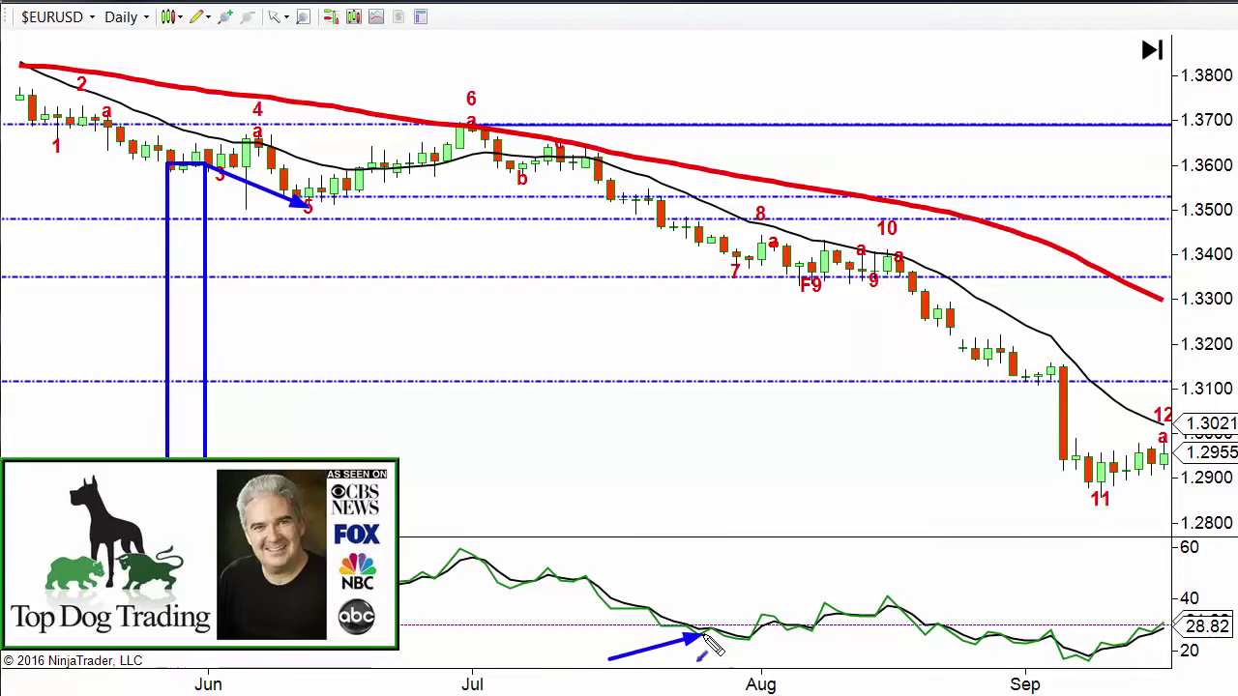
pyautogui.moveTo(734, 264); pyautogui.dragTo(780, 242)
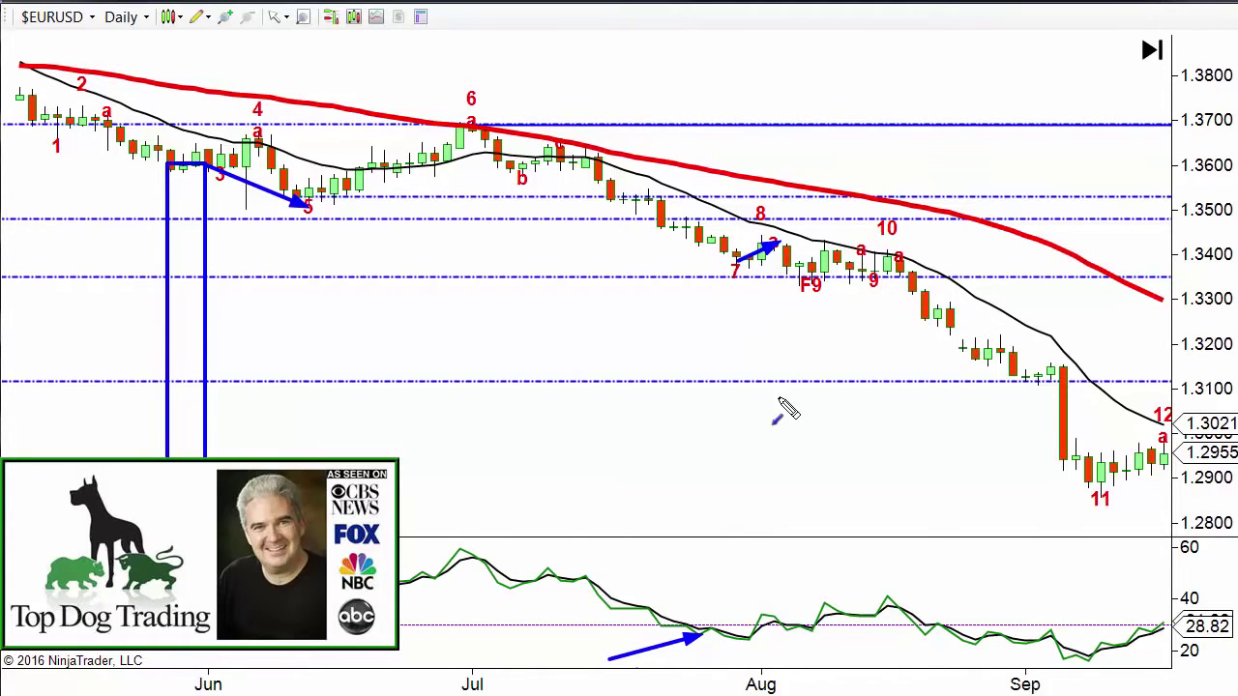
pyautogui.moveTo(741, 646); pyautogui.dragTo(808, 629)
pyautogui.moveTo(737, 261)
pyautogui.mouseDown()
pyautogui.moveTo(807, 288)
pyautogui.moveTo(851, 258)
pyautogui.mouseUp()
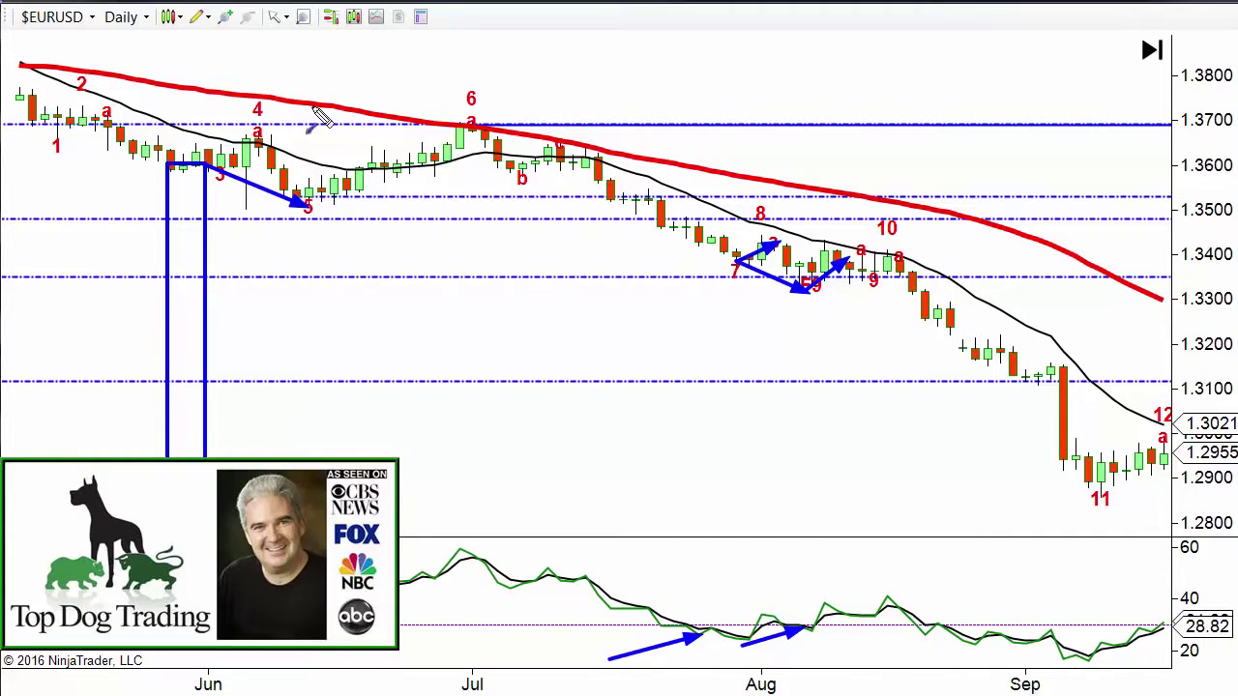
pyautogui.moveTo(193, 61)
pyautogui.mouseDown()
pyautogui.moveTo(511, 161)
pyautogui.moveTo(989, 401)
pyautogui.moveTo(1093, 476)
pyautogui.mouseUp()
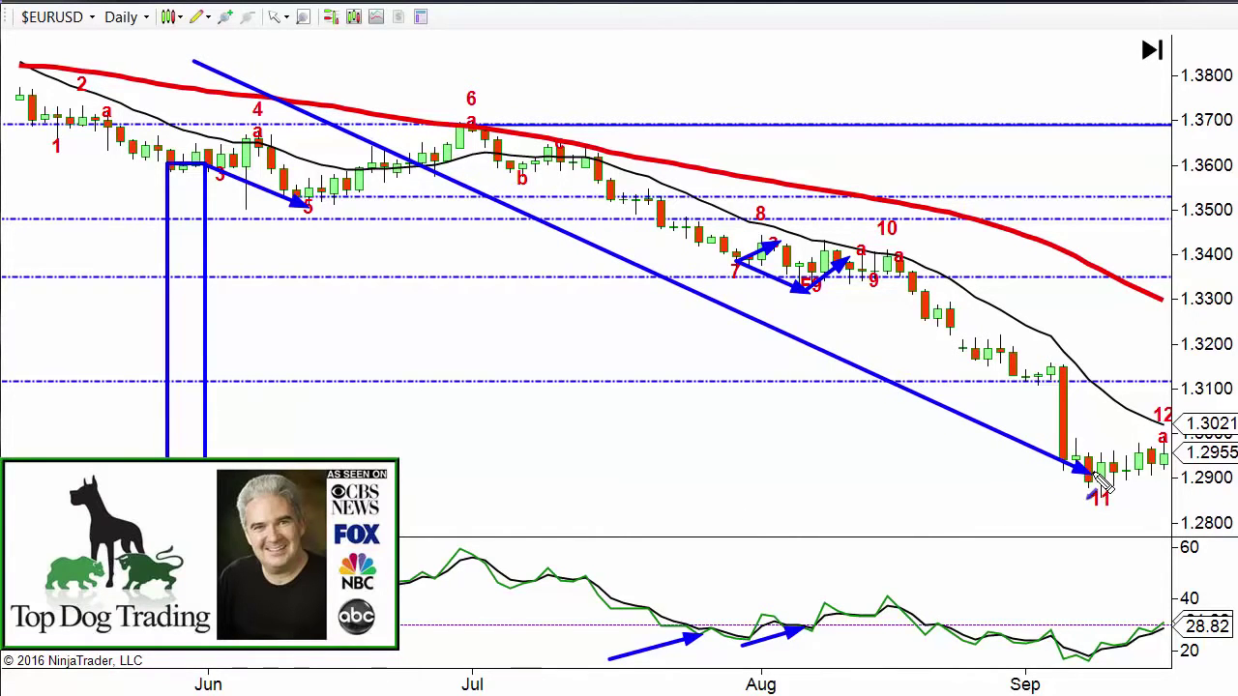